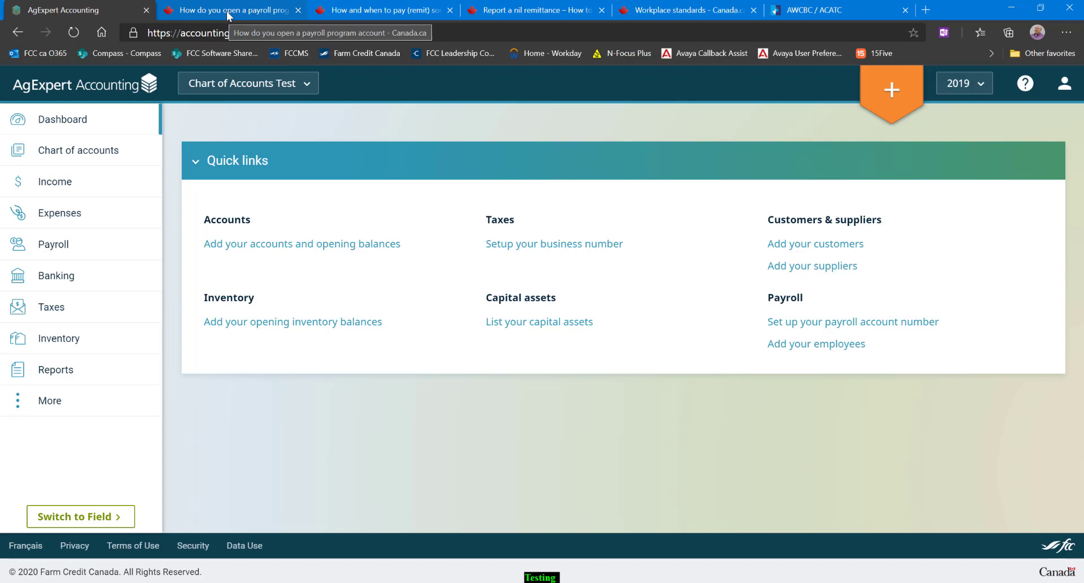
# - Review the CRA payroll account page, then scroll through the source-deduction remittance due-date table
pyautogui.click(229, 11)
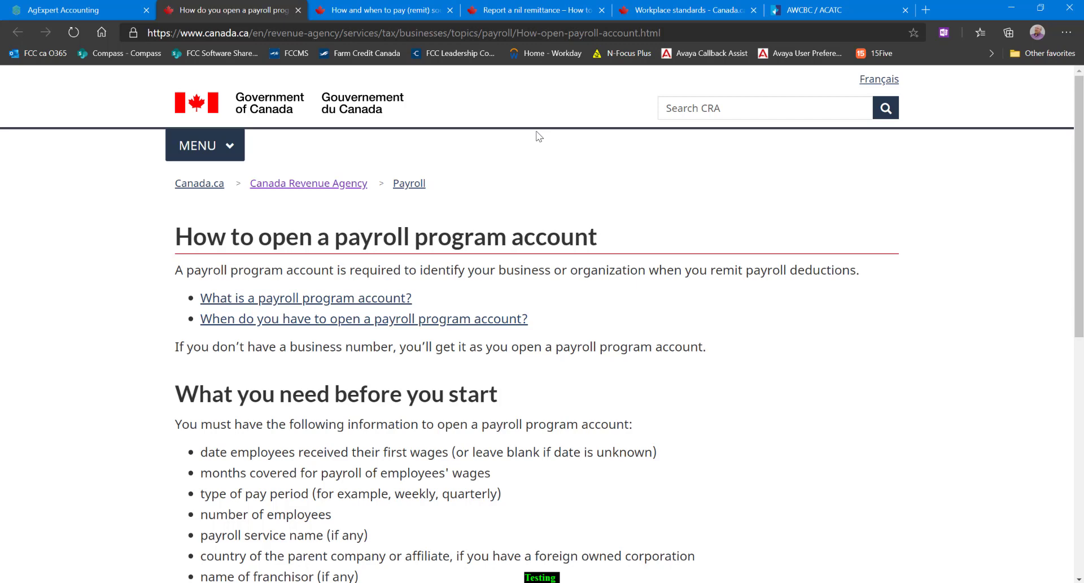
pyautogui.click(371, 15)
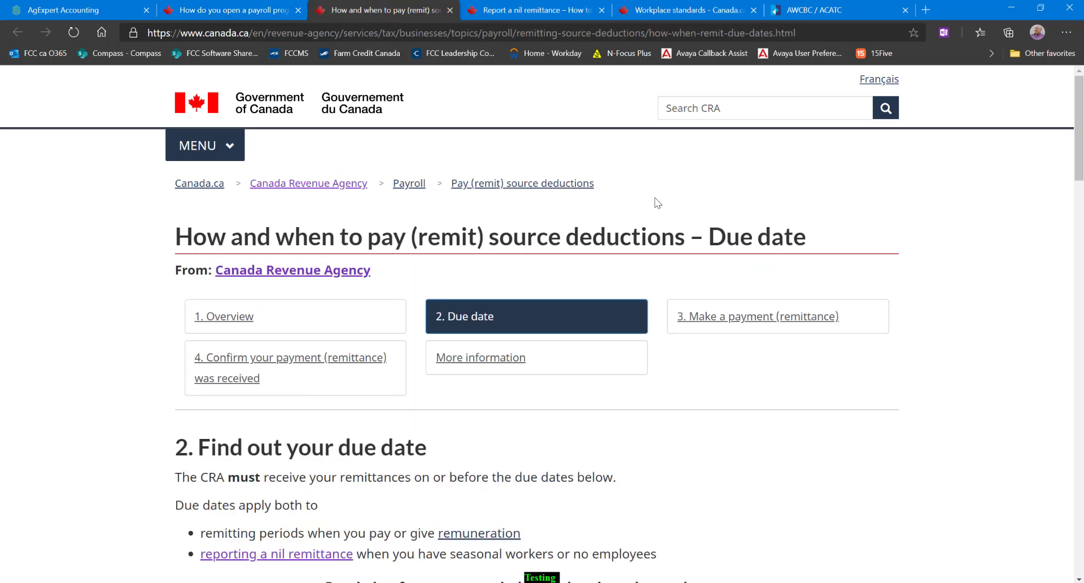
pyautogui.scroll(-4, 638, 200)
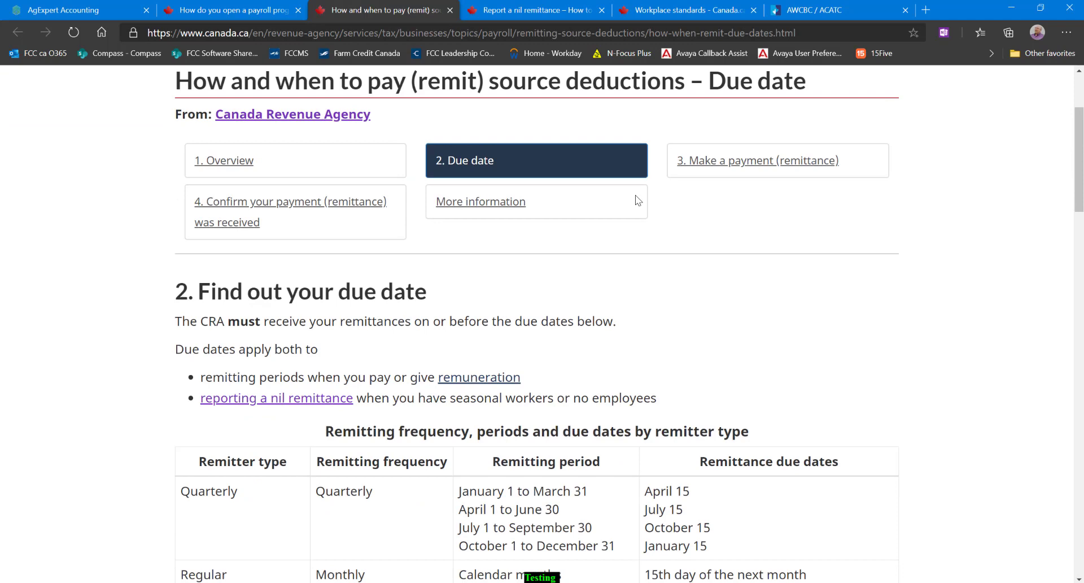
pyautogui.scroll(-3, 642, 234)
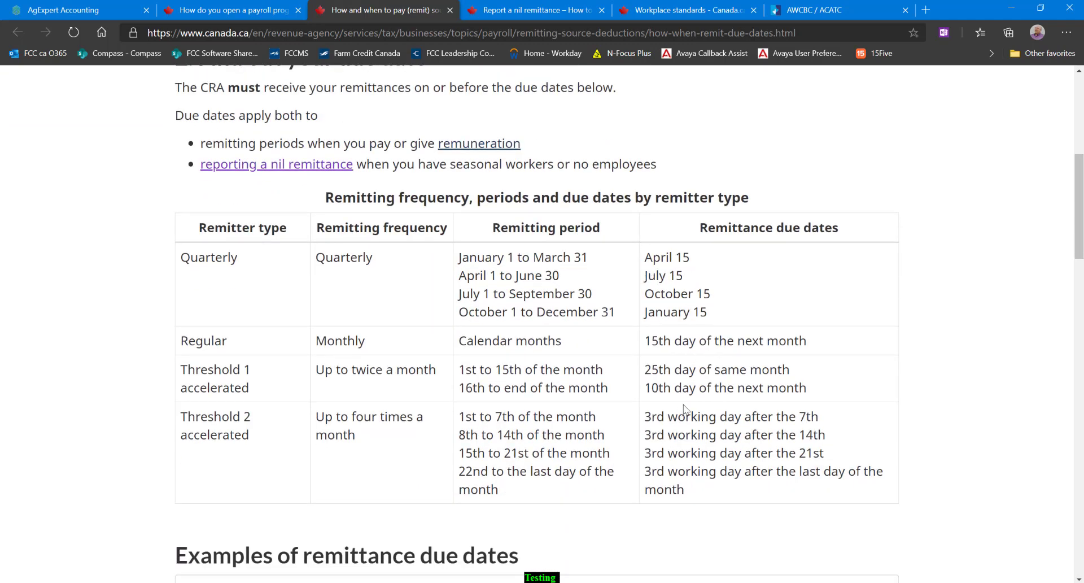
pyautogui.scroll(7, 682, 401)
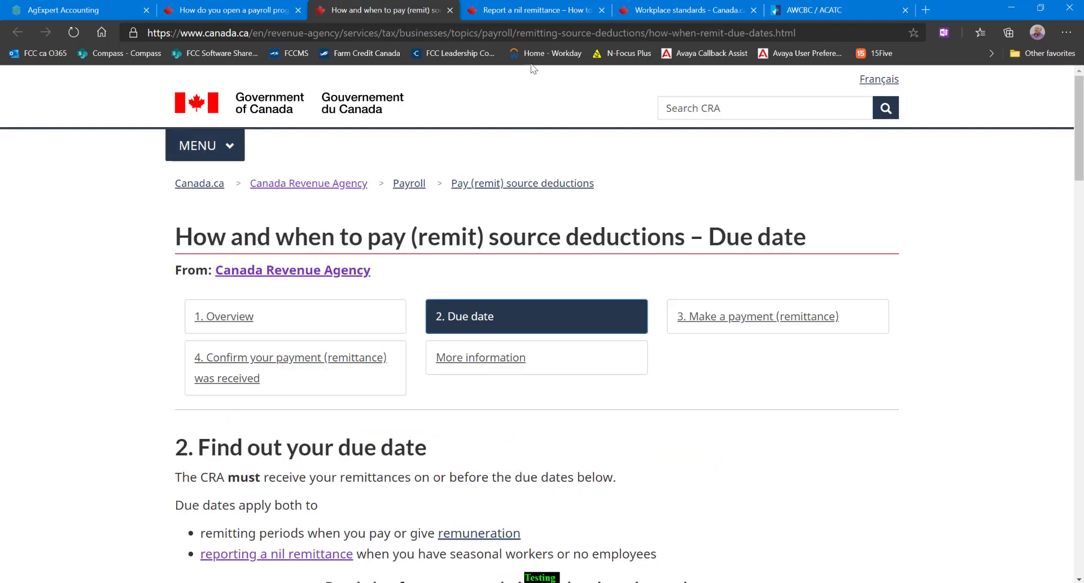
# - Glance at the CRA nil-remittance reporting page, then switch to the Workplace standards page
pyautogui.click(513, 11)
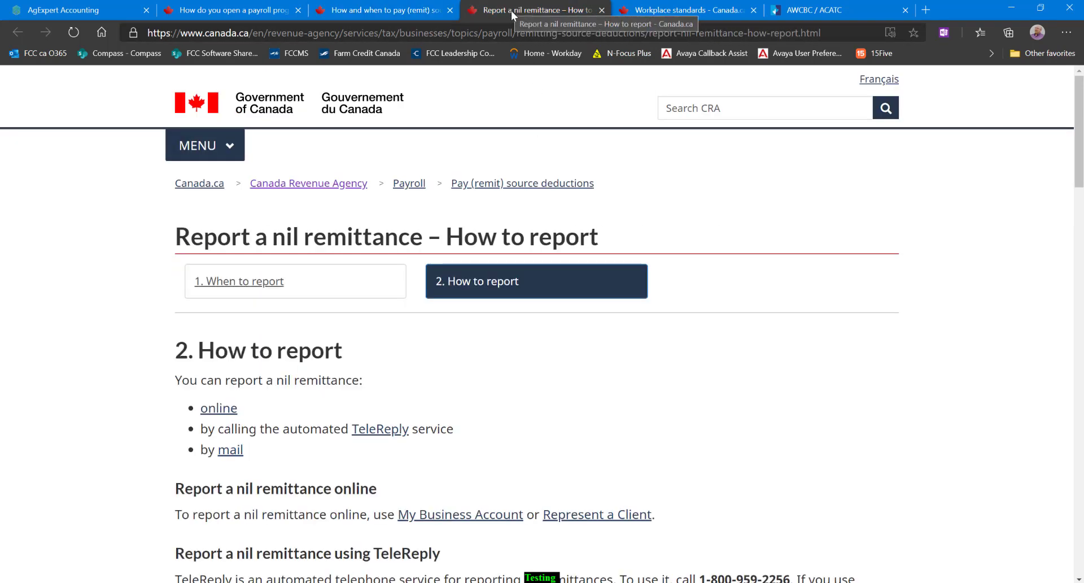
pyautogui.click(675, 16)
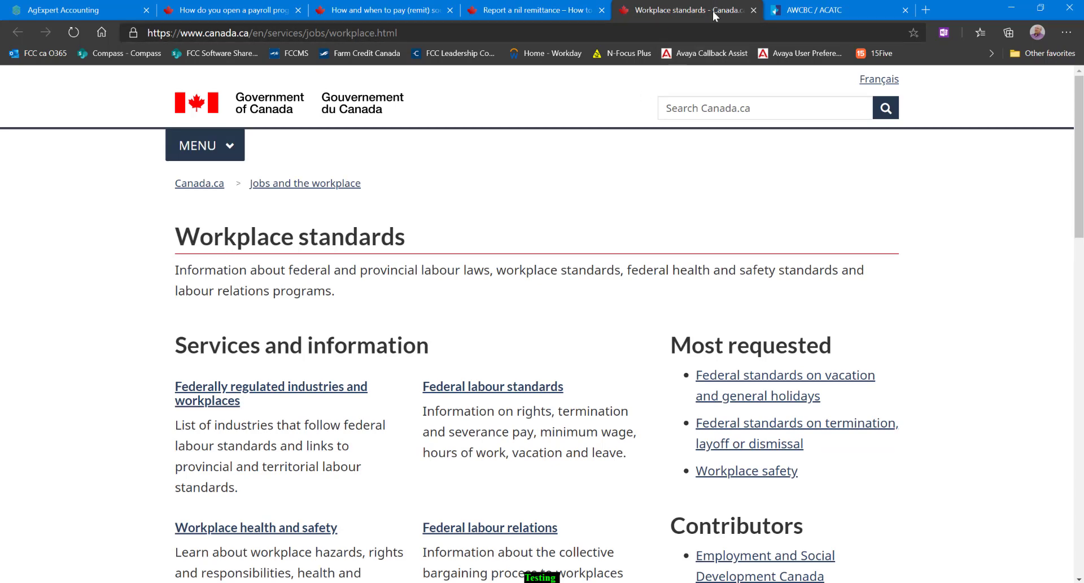
# - Go to the AWCBC site and scroll to its news list and provincial boards map
pyautogui.click(803, 14)
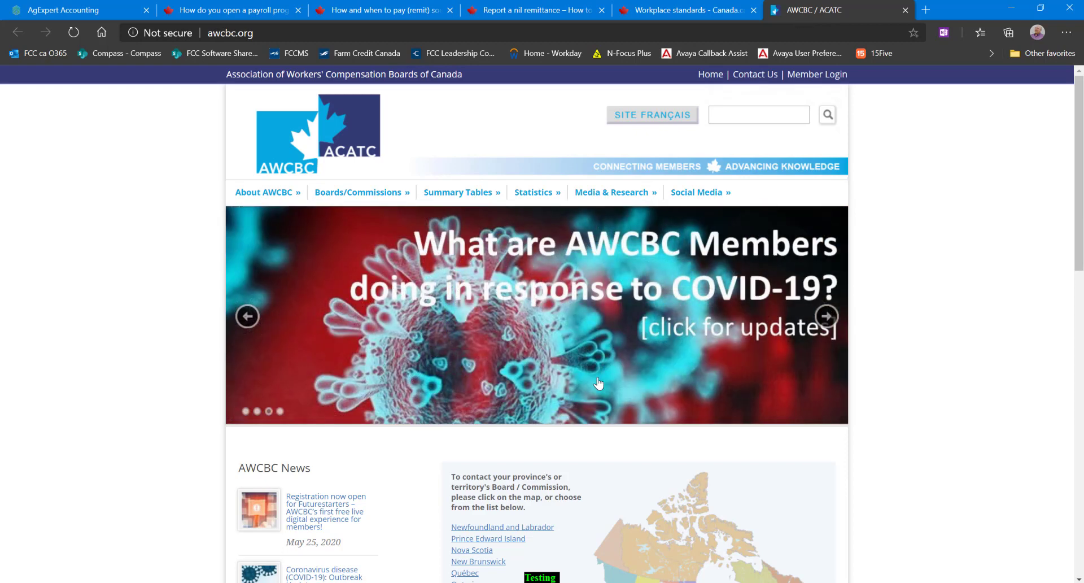
pyautogui.scroll(-5, 597, 376)
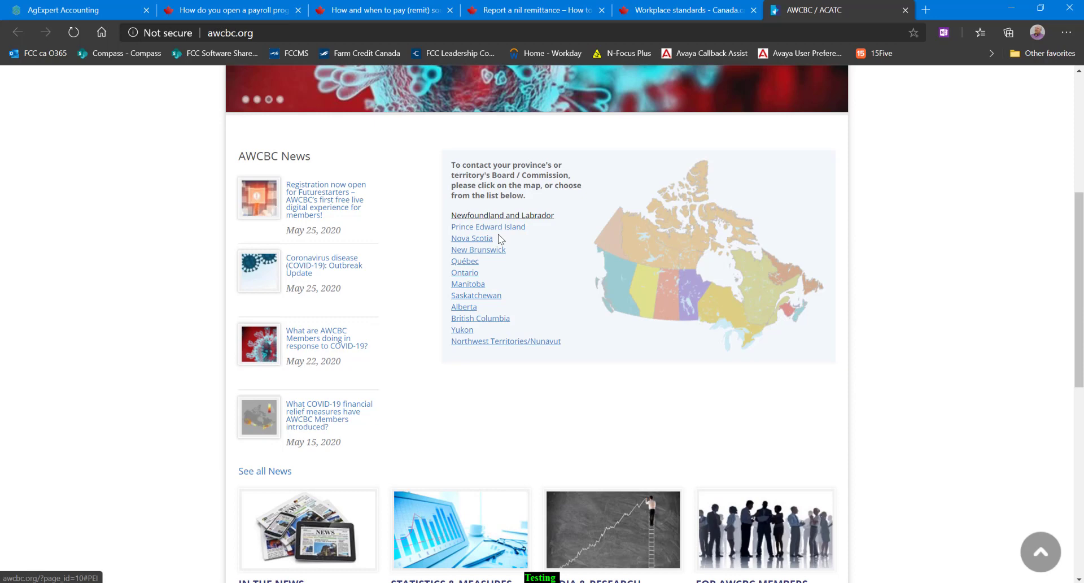
pyautogui.click(477, 341)
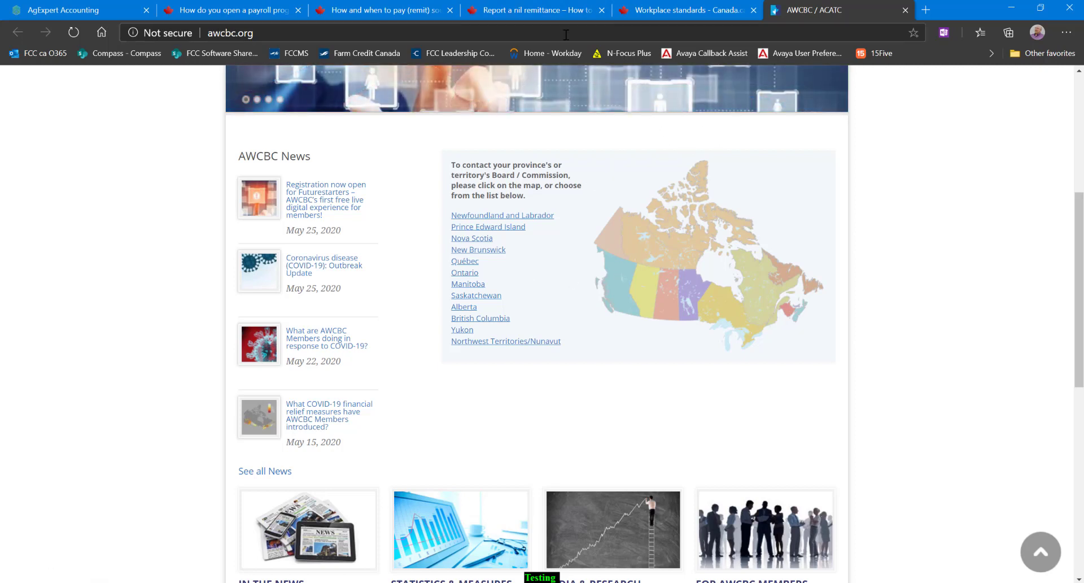
# - Back in AgExpert, check the empty Payroll Employees page, then return to the Dashboard
pyautogui.click(80, 11)
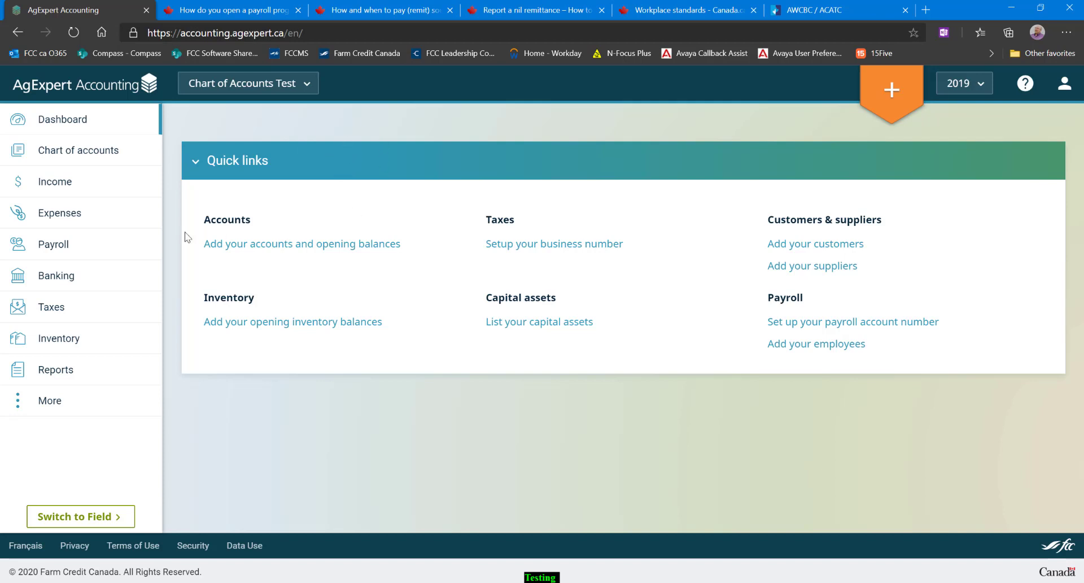
pyautogui.click(75, 246)
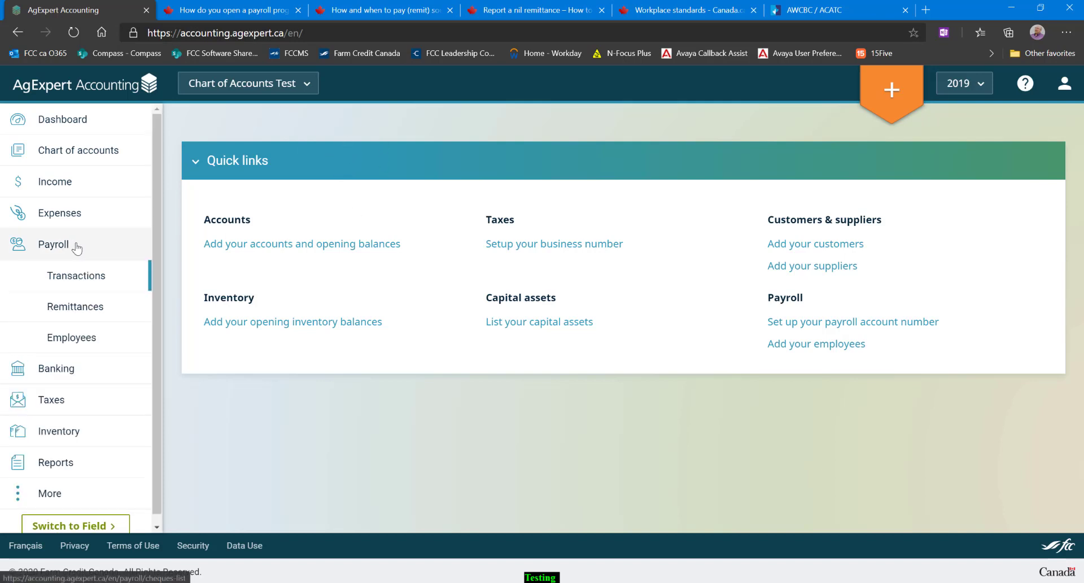
pyautogui.click(88, 338)
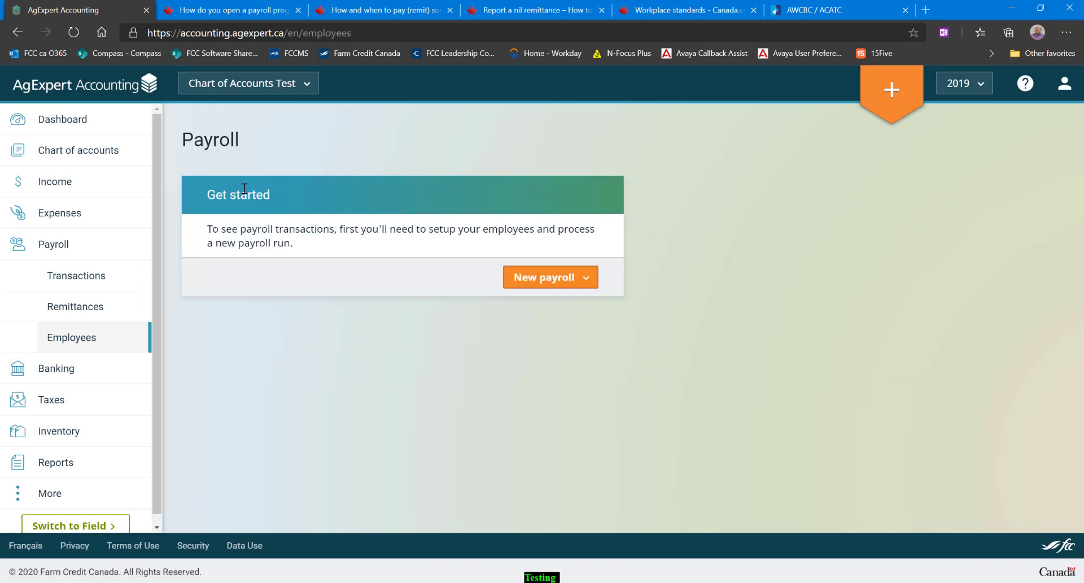
pyautogui.click(90, 120)
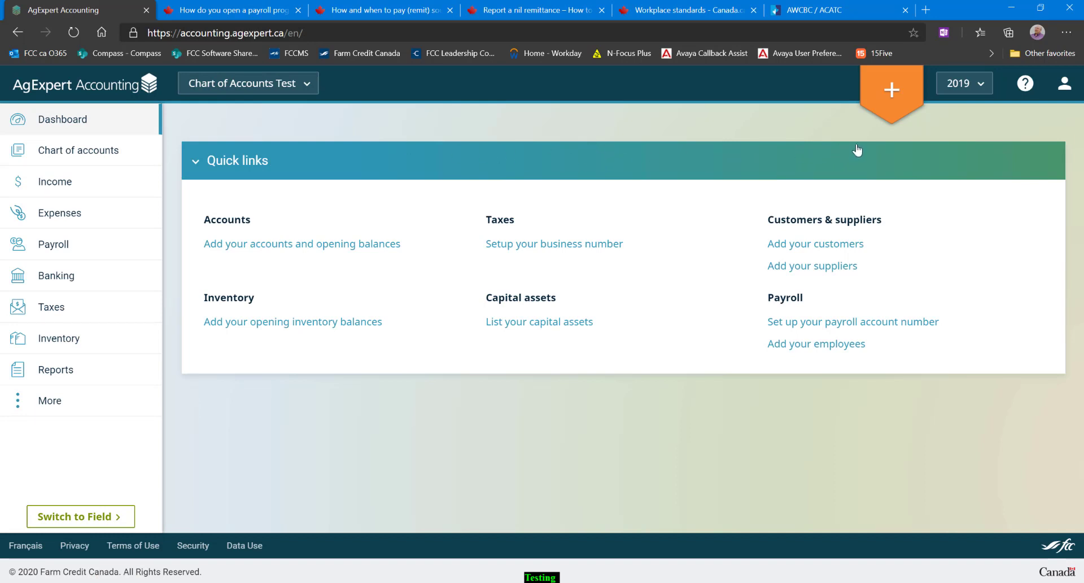
# - Open the Payroll & Taxes section of Business information from the profile menu
pyautogui.click(1066, 88)
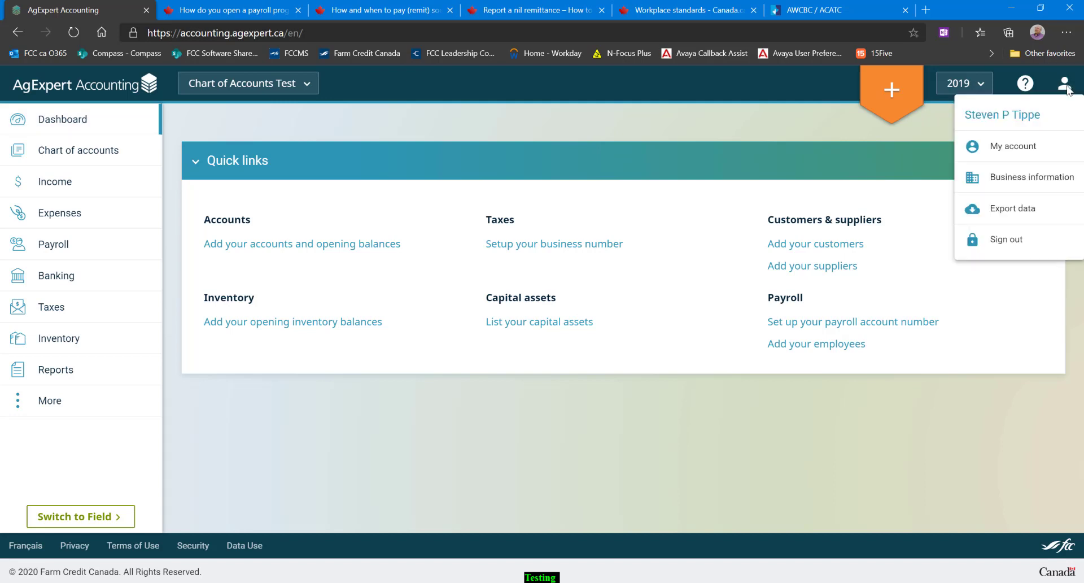
pyautogui.click(1041, 184)
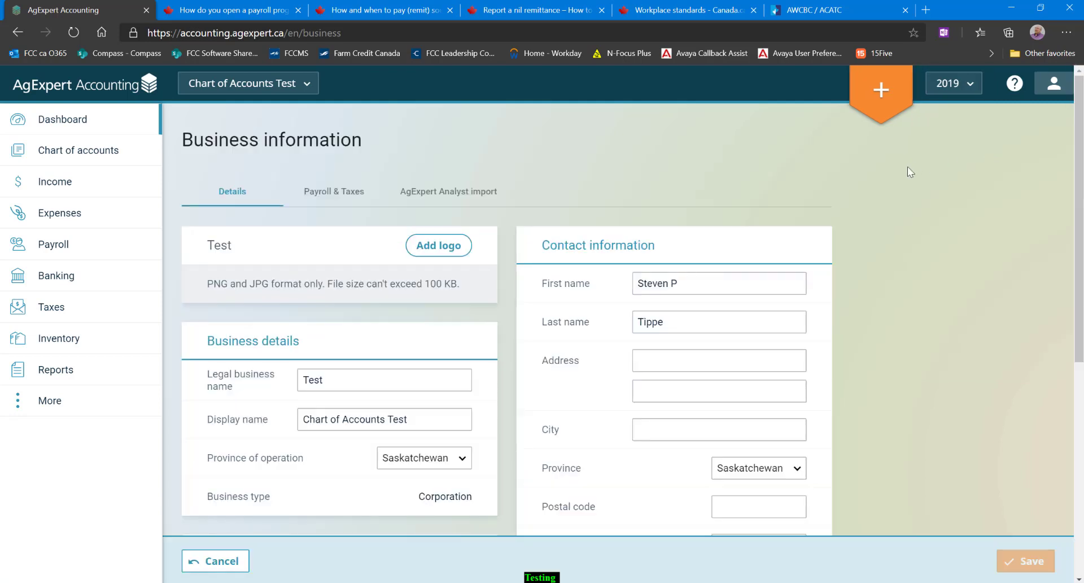
pyautogui.click(332, 194)
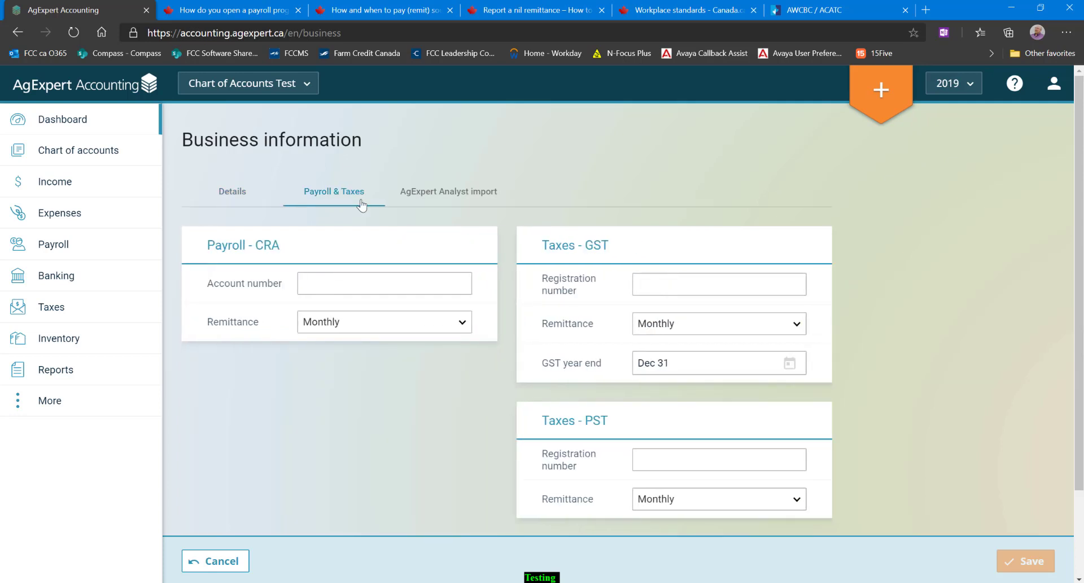
# - Check the remittance frequency options, leaving it Monthly with no CRA account number
pyautogui.click(323, 283)
pyautogui.click(460, 320)
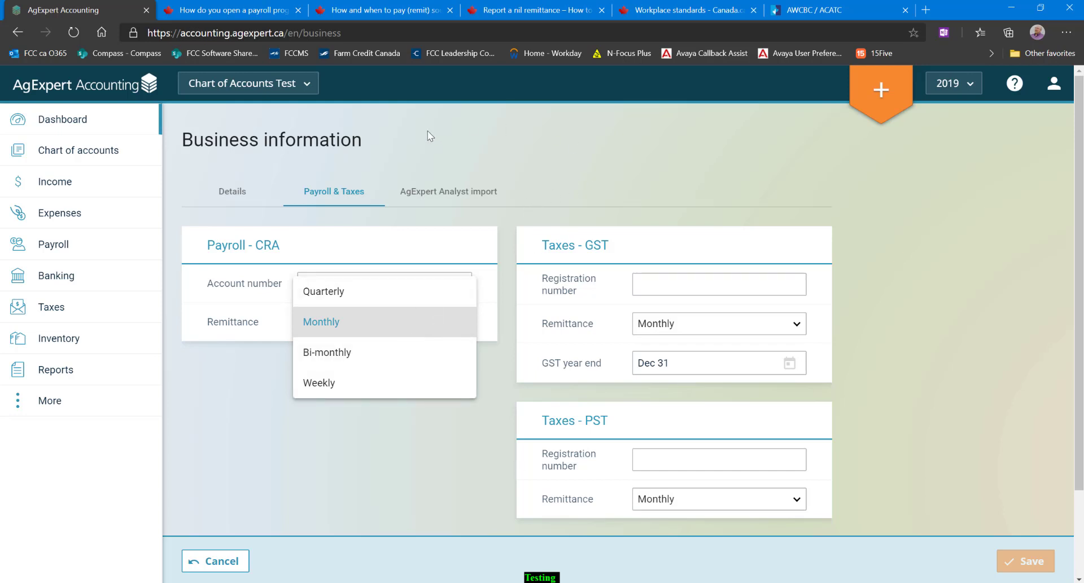
pyautogui.click(472, 135)
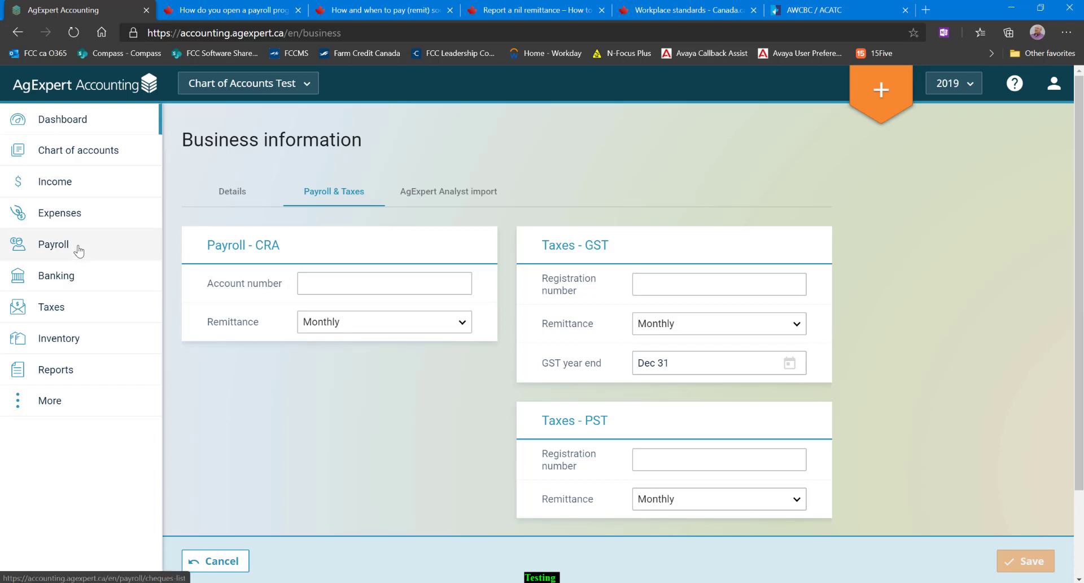
# - Start a new employee from Payroll Employees and scroll to its Pay types, Benefits and Deductions
pyautogui.click(121, 238)
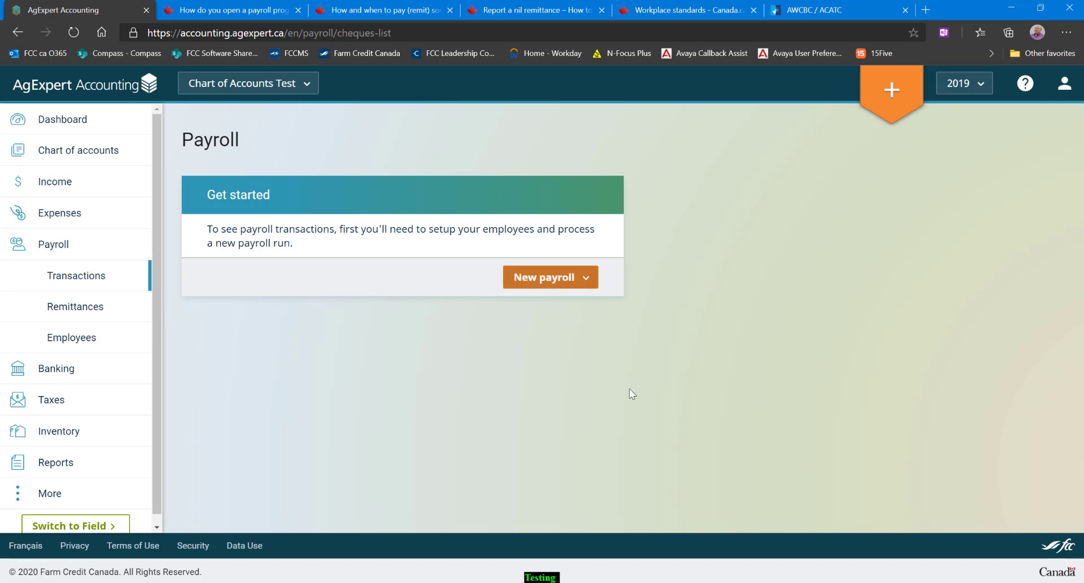
pyautogui.click(137, 331)
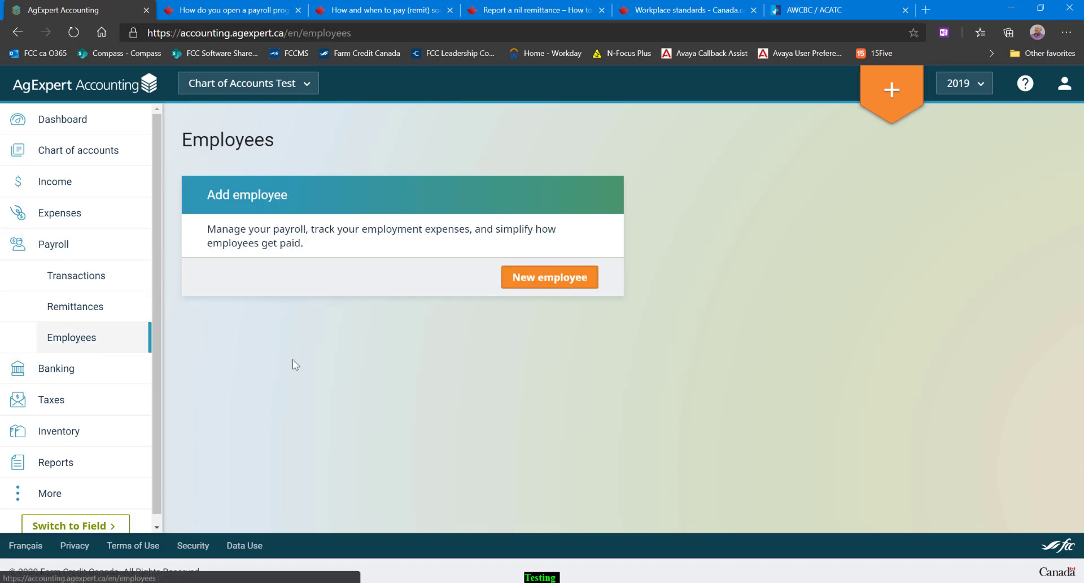
pyautogui.click(563, 282)
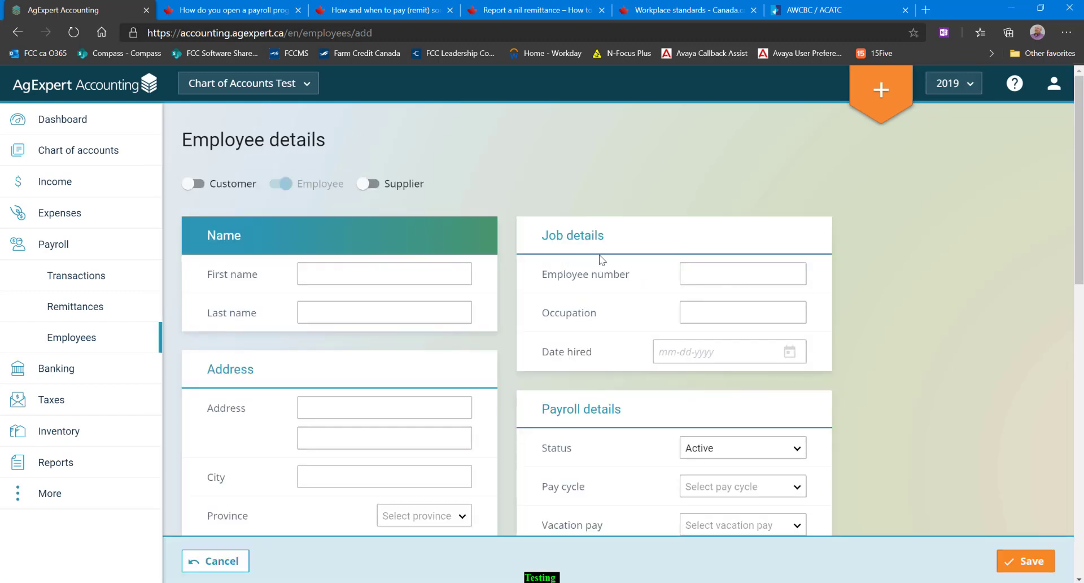
pyautogui.scroll(-4, 601, 253)
pyautogui.scroll(-1, 601, 253)
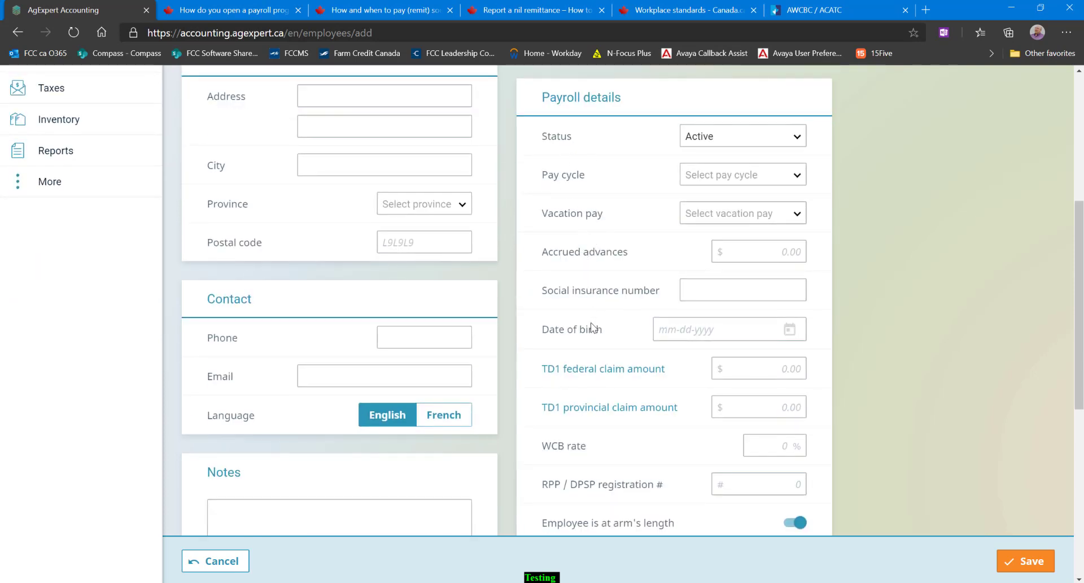
pyautogui.scroll(-4, 590, 328)
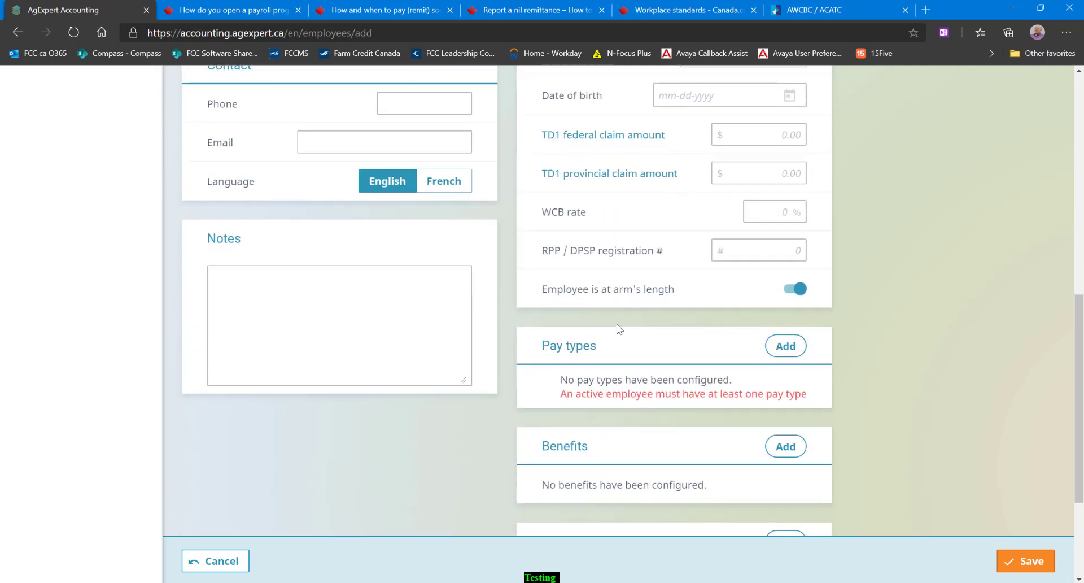
pyautogui.scroll(-3, 616, 324)
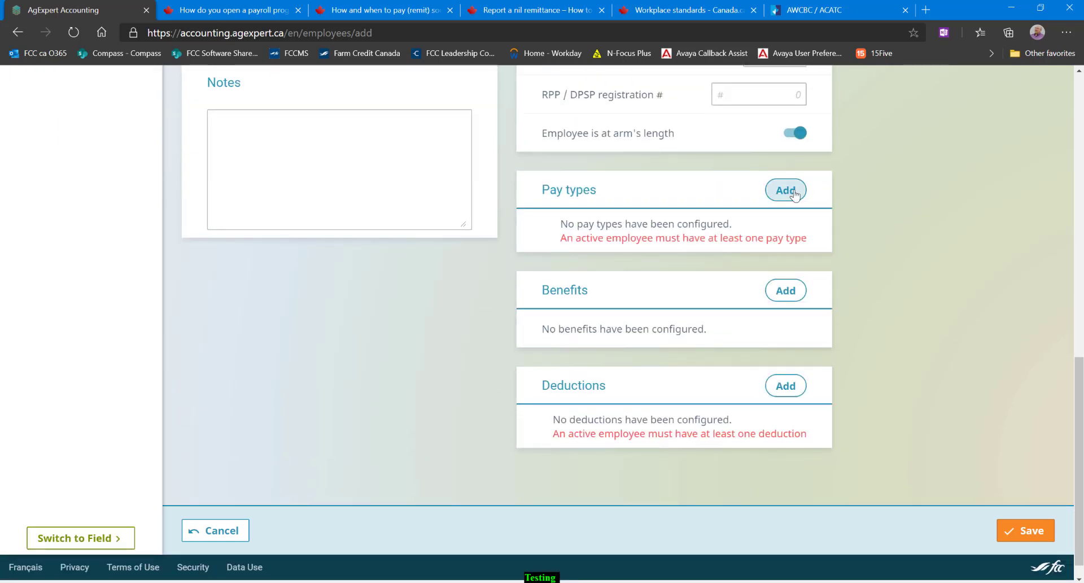
# - List the pay types: Holiday, Hourly, Other amount, Other rate, Overtime, Salary, Stat pay
pyautogui.click(794, 192)
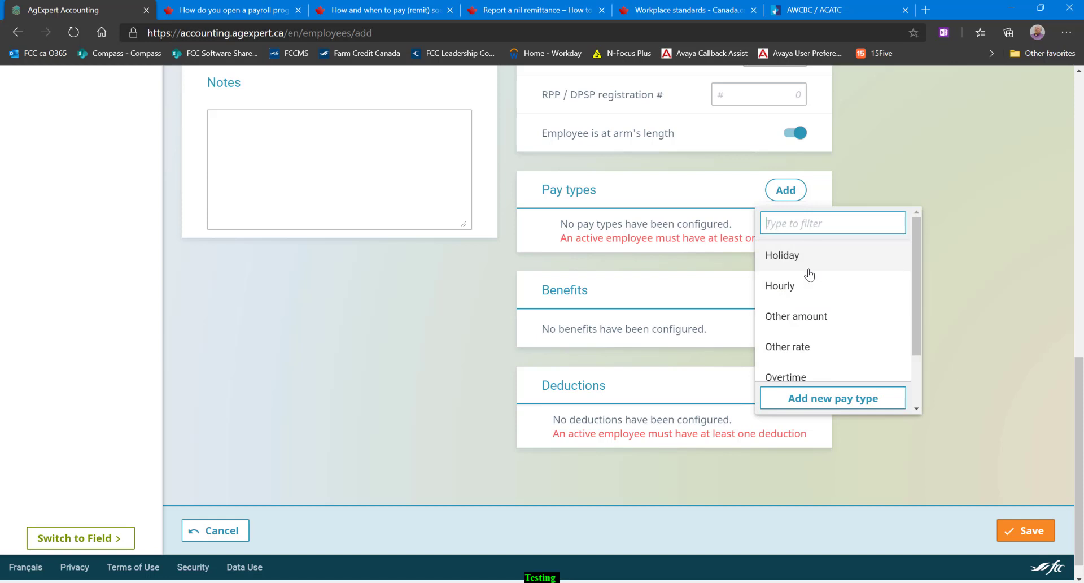
pyautogui.scroll(-2, 811, 275)
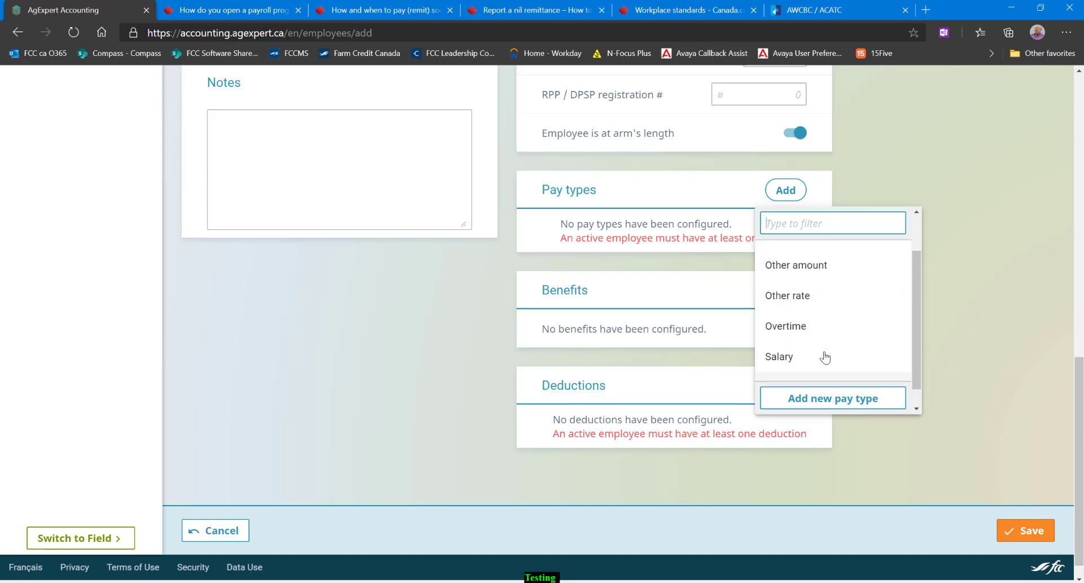
pyautogui.scroll(2, 825, 357)
pyautogui.scroll(-1, 819, 270)
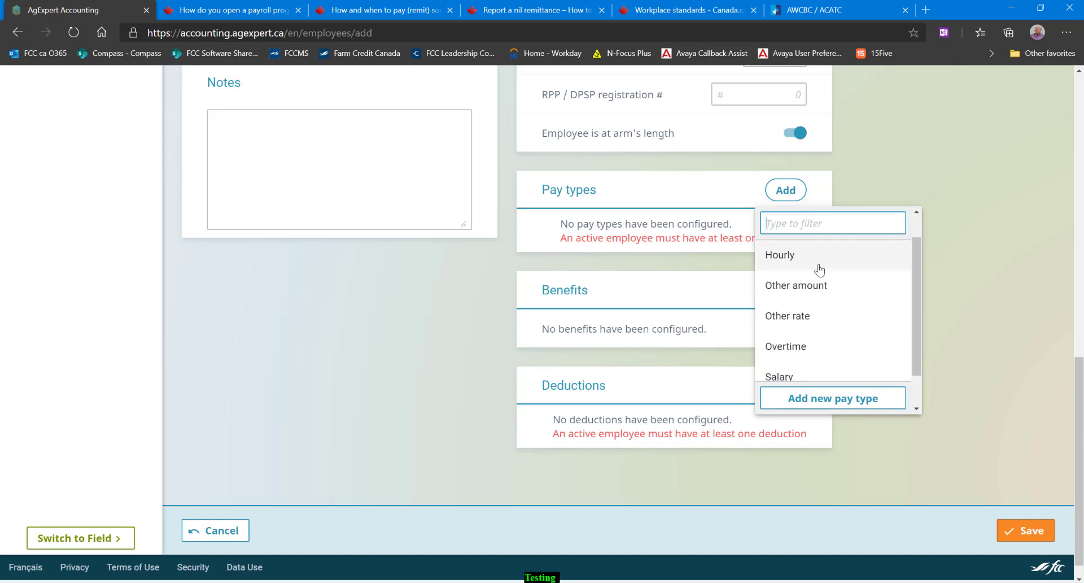
pyautogui.scroll(-1, 821, 282)
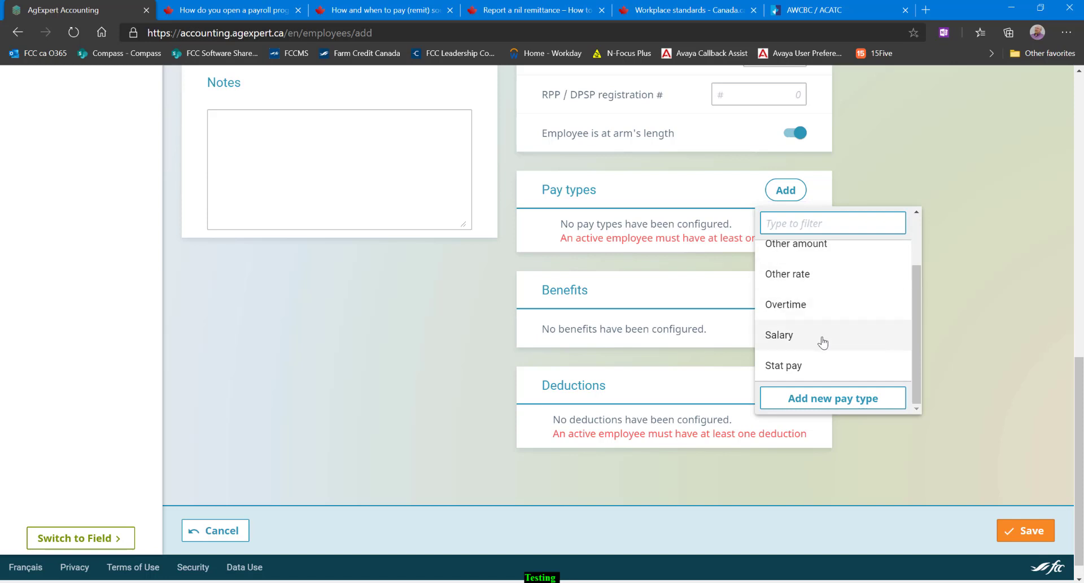
pyautogui.scroll(2, 822, 344)
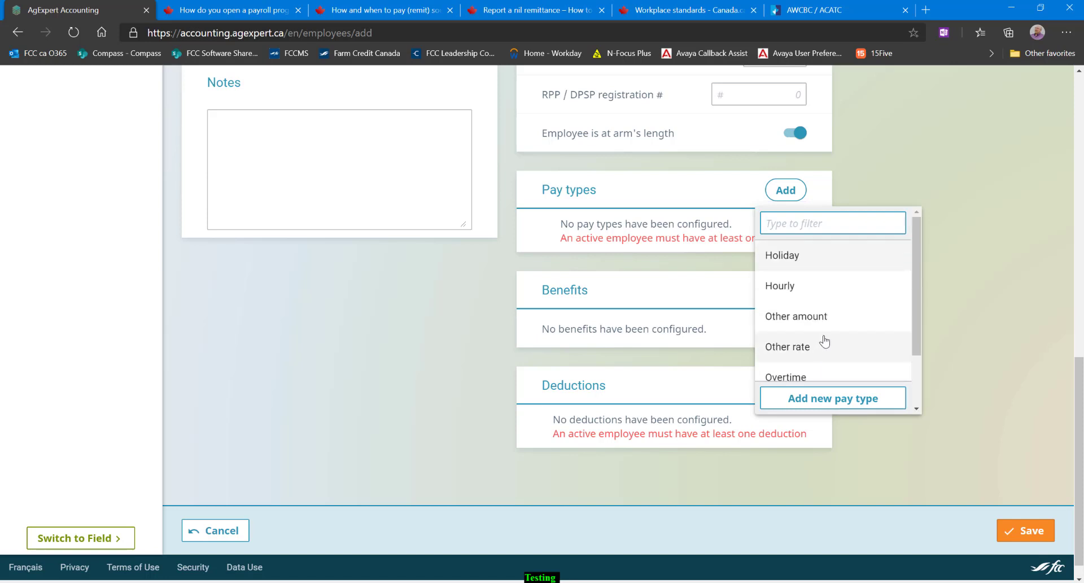
pyautogui.scroll(-2, 826, 332)
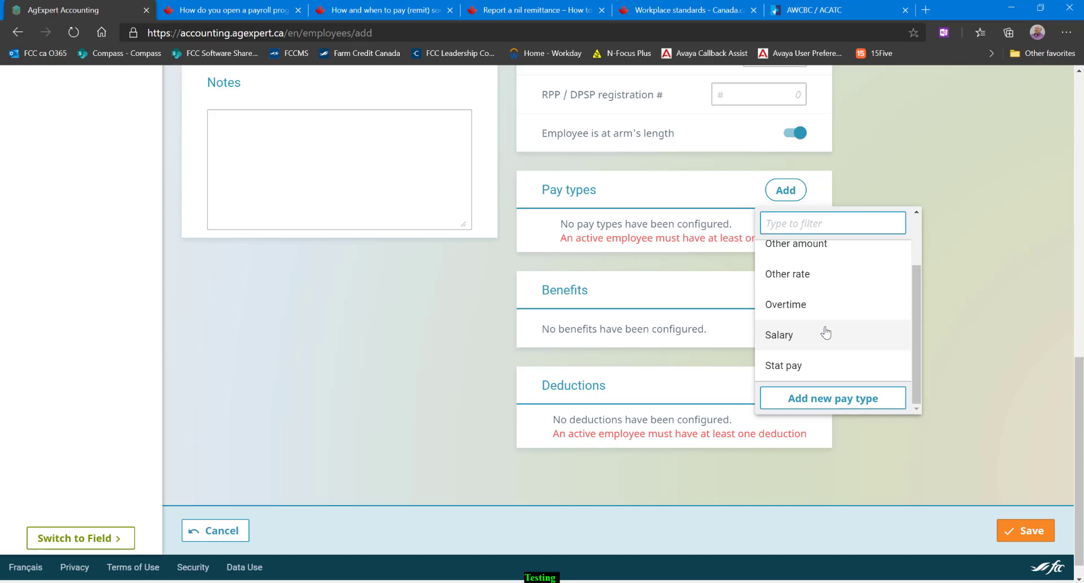
pyautogui.scroll(2, 852, 332)
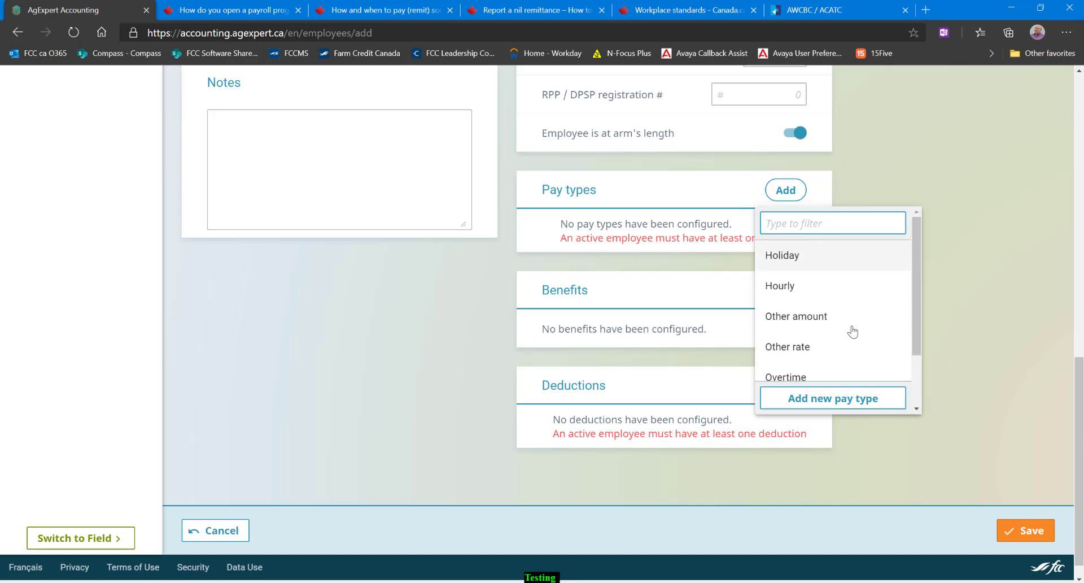
pyautogui.scroll(-2, 852, 333)
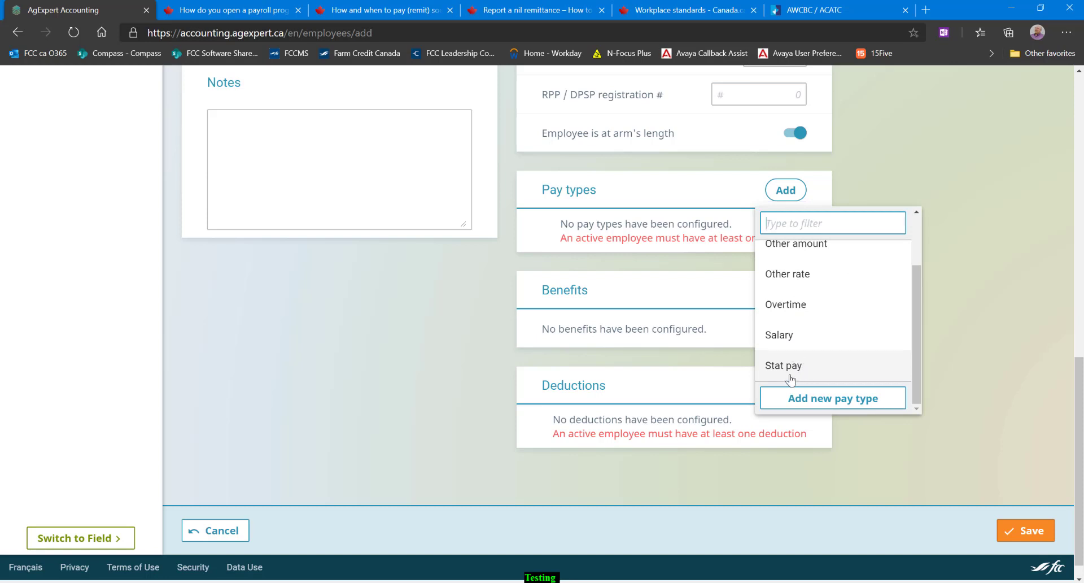
pyautogui.scroll(2, 866, 339)
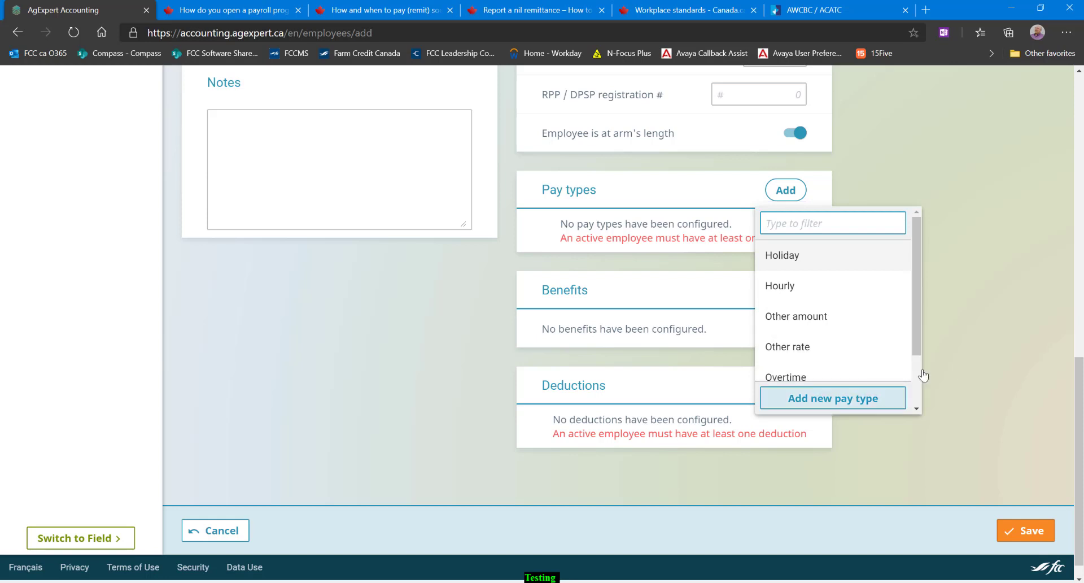
# - Close the pay types list and look over the available benefits without adding any
pyautogui.click(966, 289)
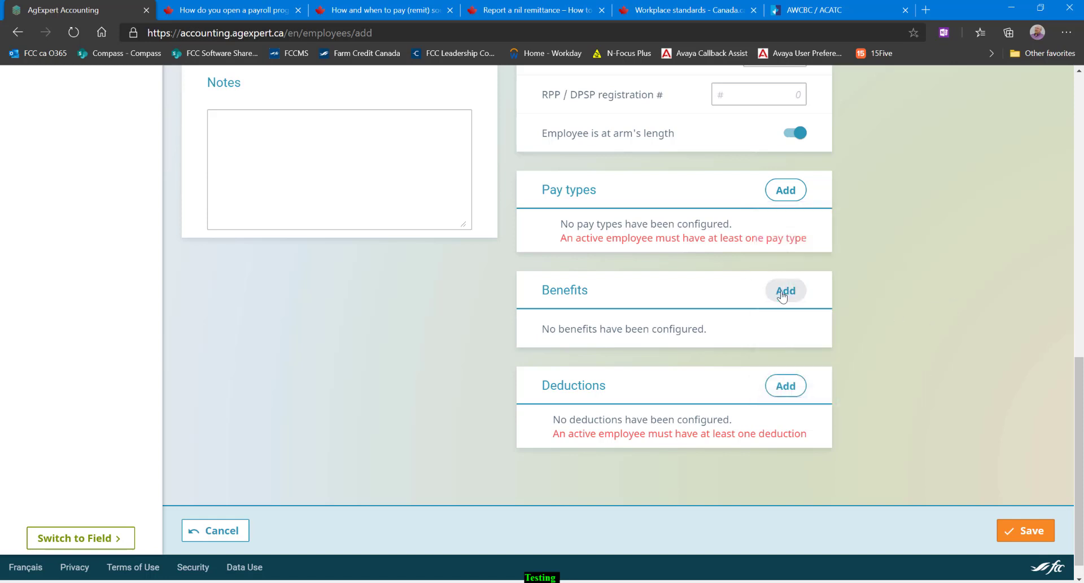
pyautogui.click(785, 291)
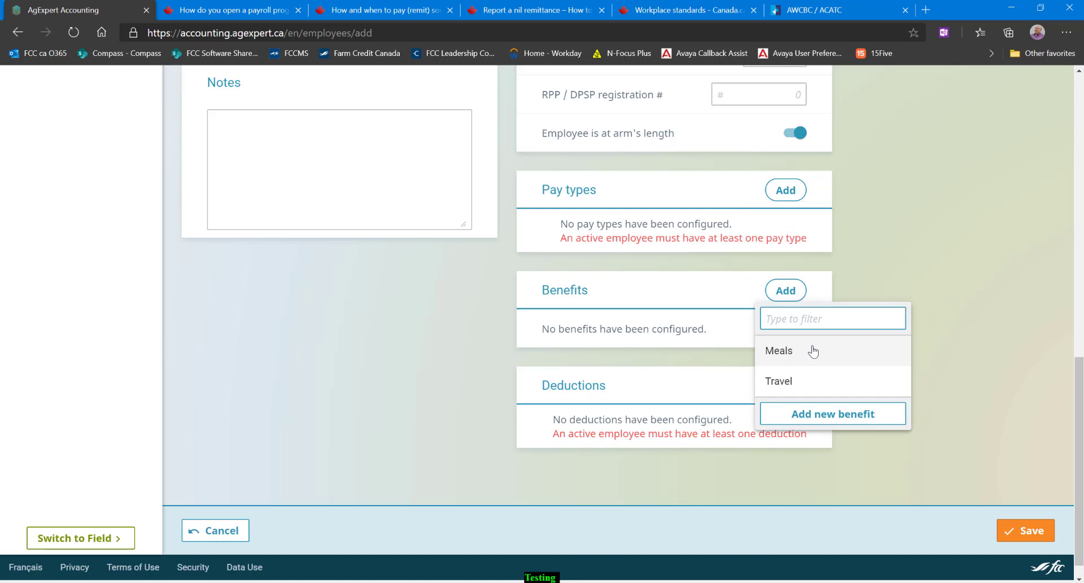
pyautogui.click(908, 271)
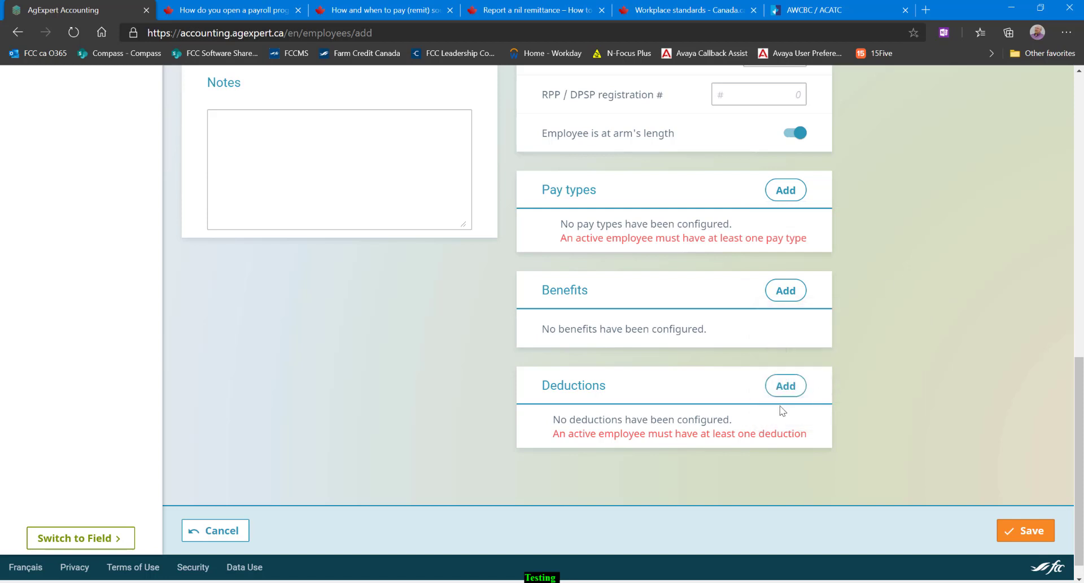
# - Scroll through the available deductions, then close the list without adding any
pyautogui.click(781, 390)
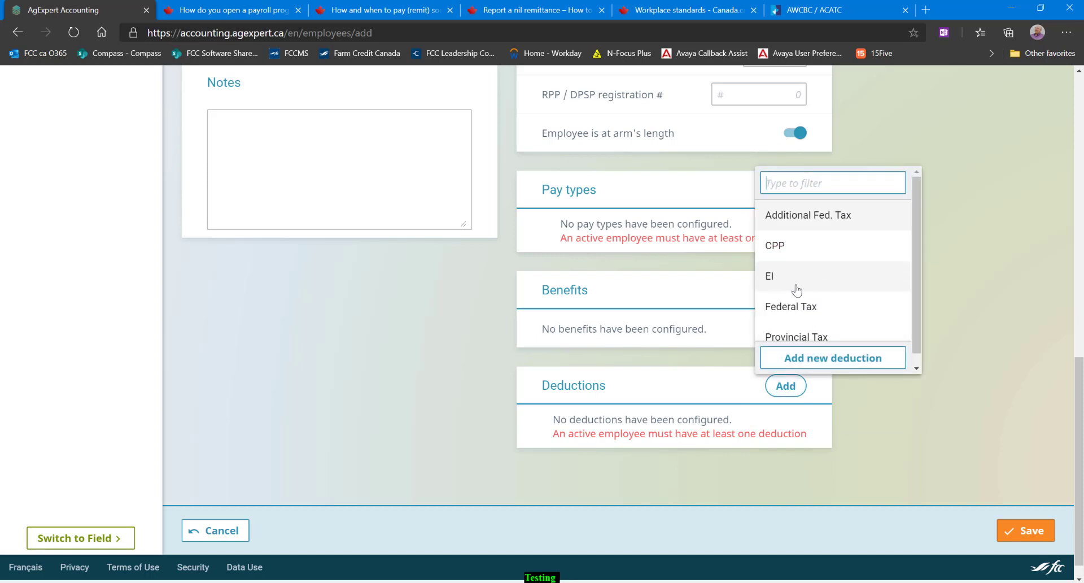
pyautogui.scroll(-1, 796, 289)
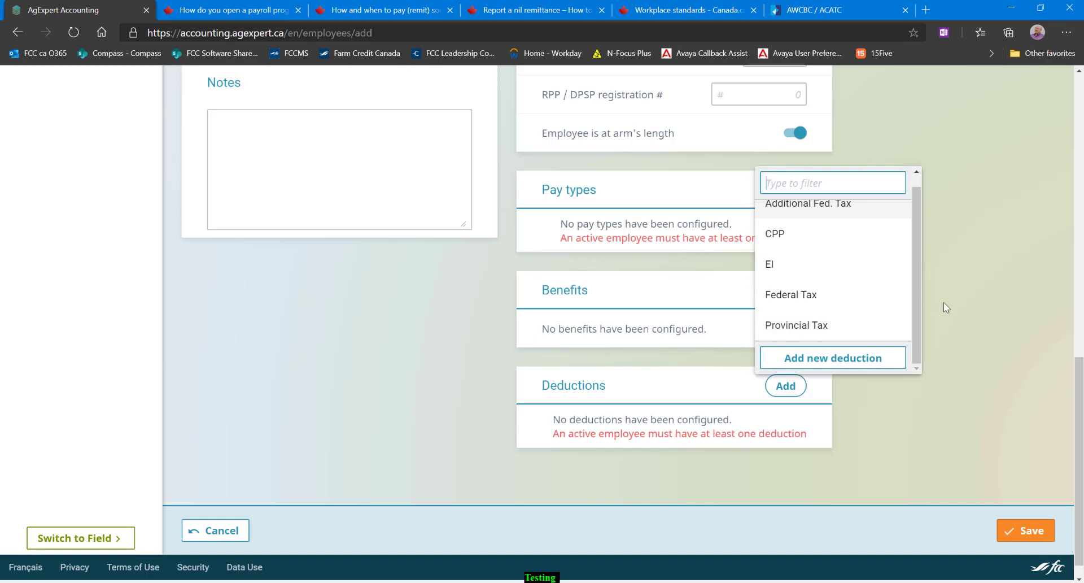
pyautogui.scroll(1, 823, 314)
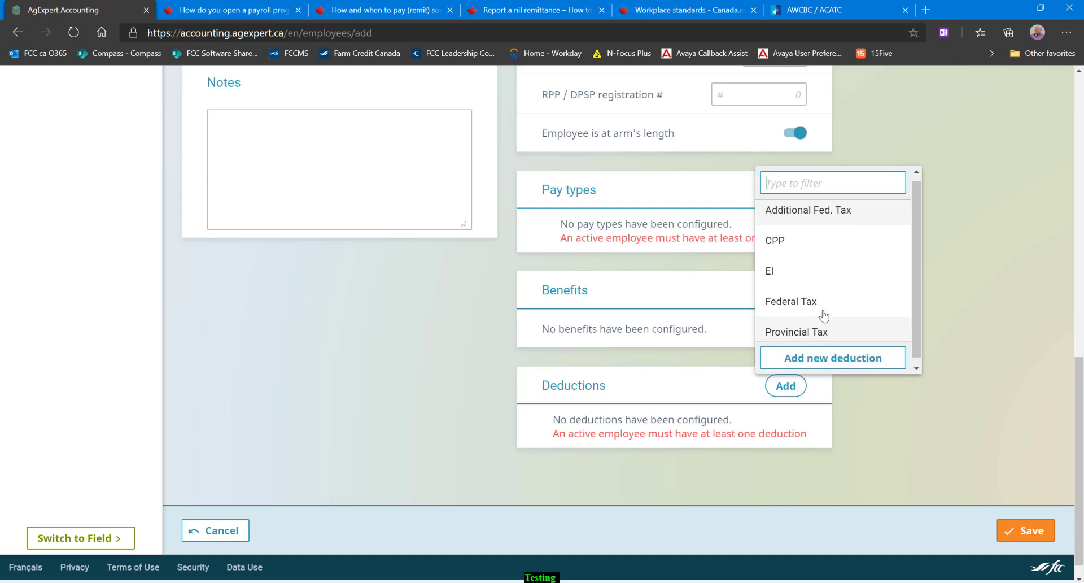
pyautogui.scroll(-1, 828, 266)
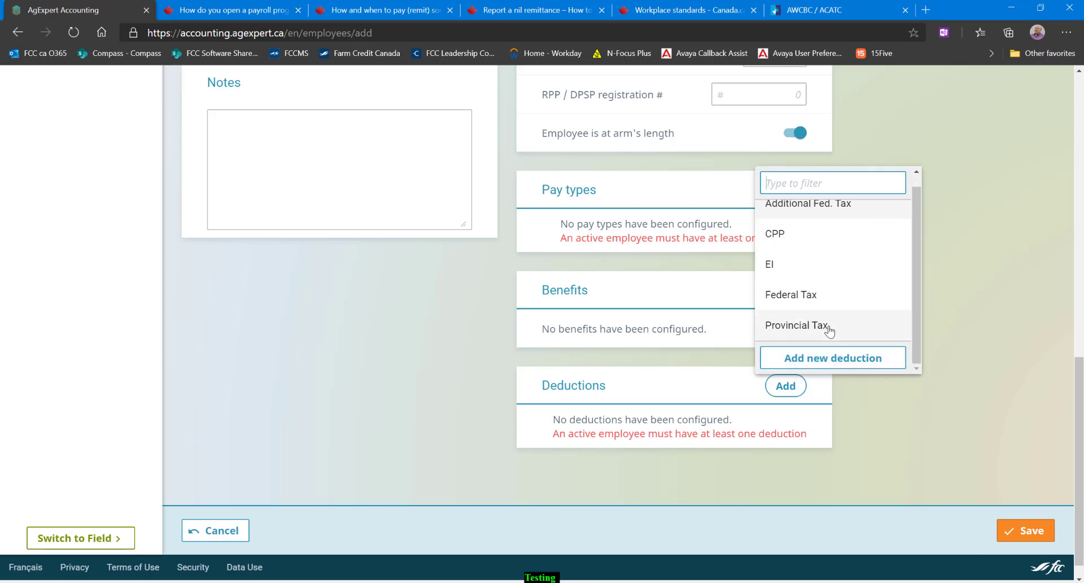
pyautogui.scroll(1, 831, 322)
pyautogui.click(983, 333)
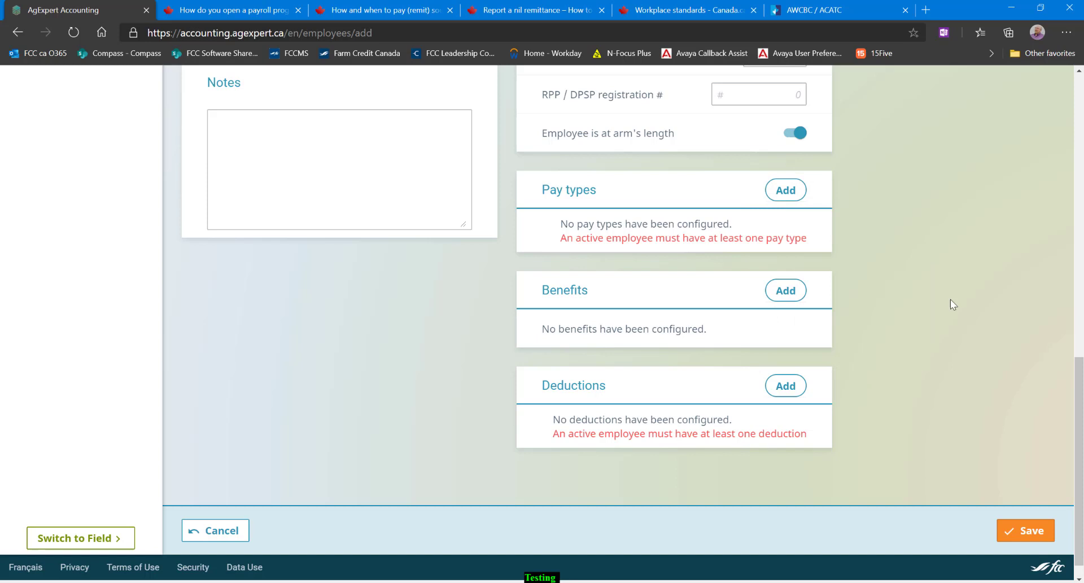